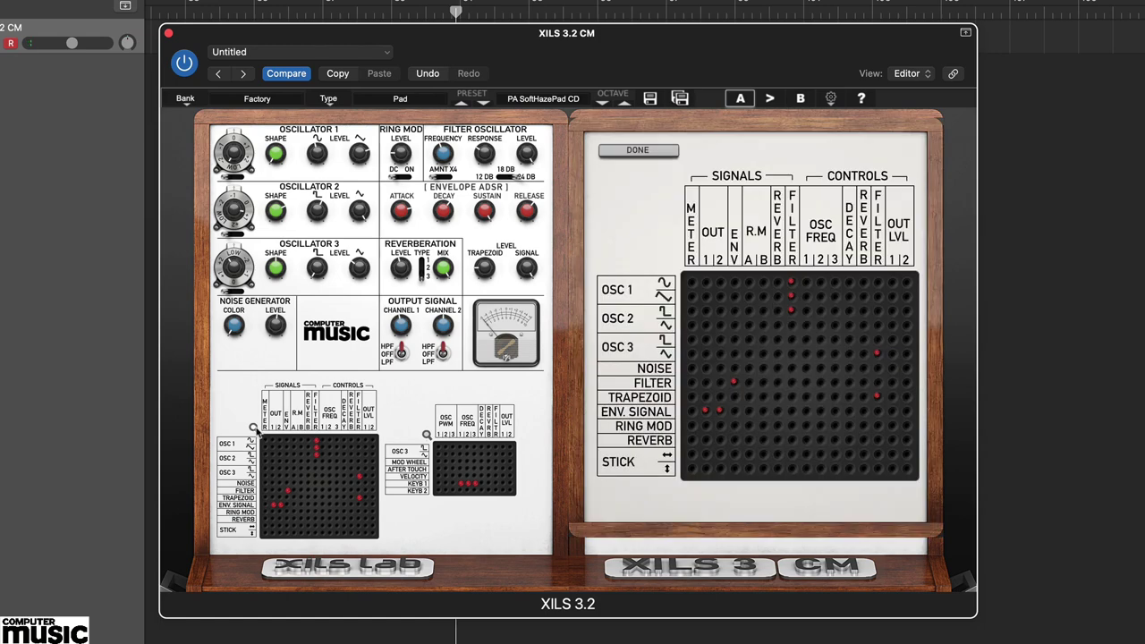
# Enlarge the OSC 3 modulation matrix, then close it to return to the effects panel
pyautogui.click(426, 435)
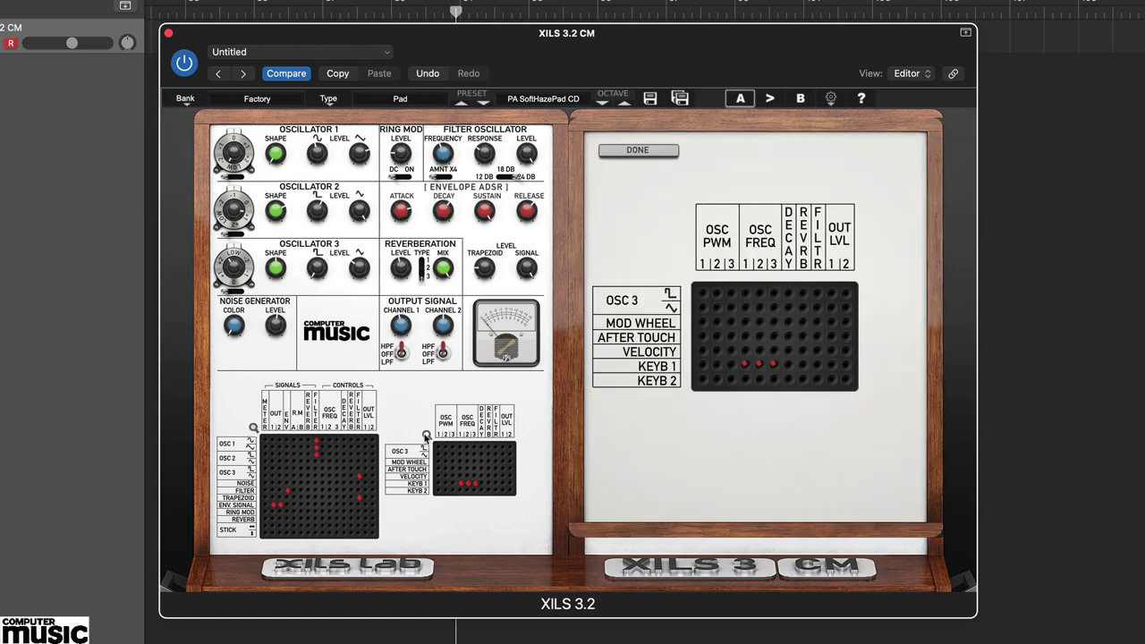
pyautogui.click(426, 436)
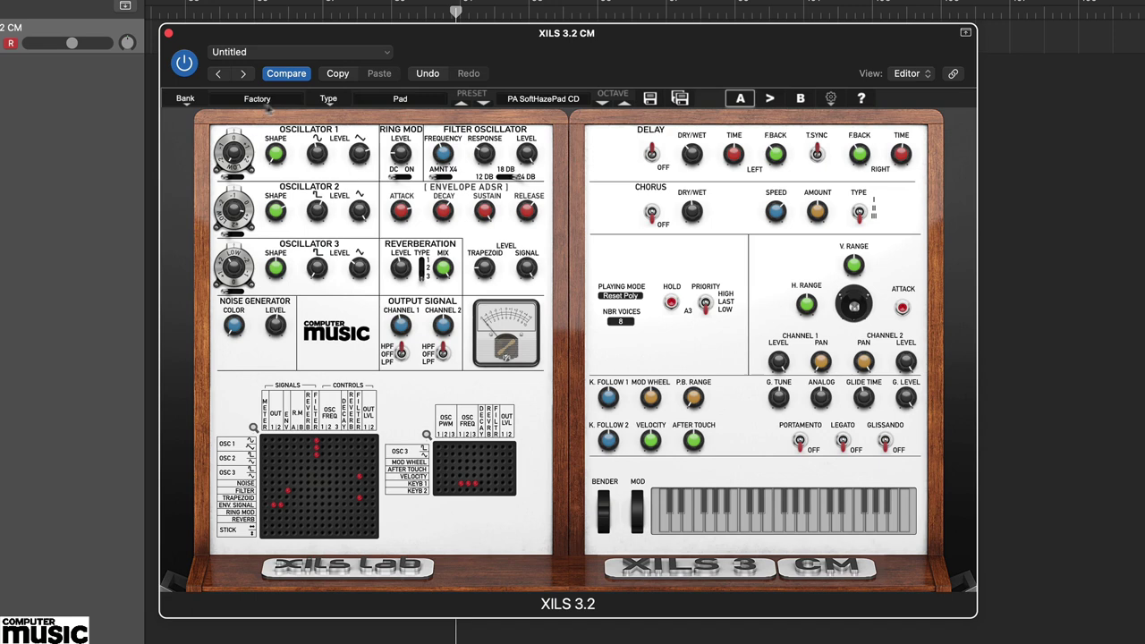
# Load the -Init 2Osc- preset from the -Init- category
pyautogui.click(399, 100)
pyautogui.moveTo(401, 112)
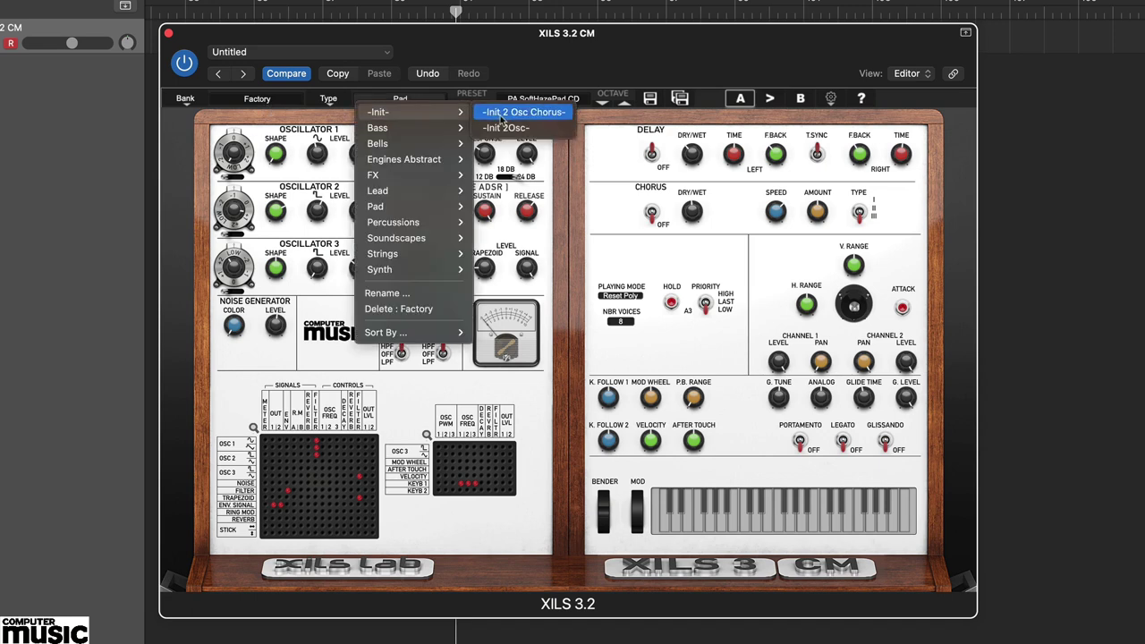
pyautogui.click(502, 128)
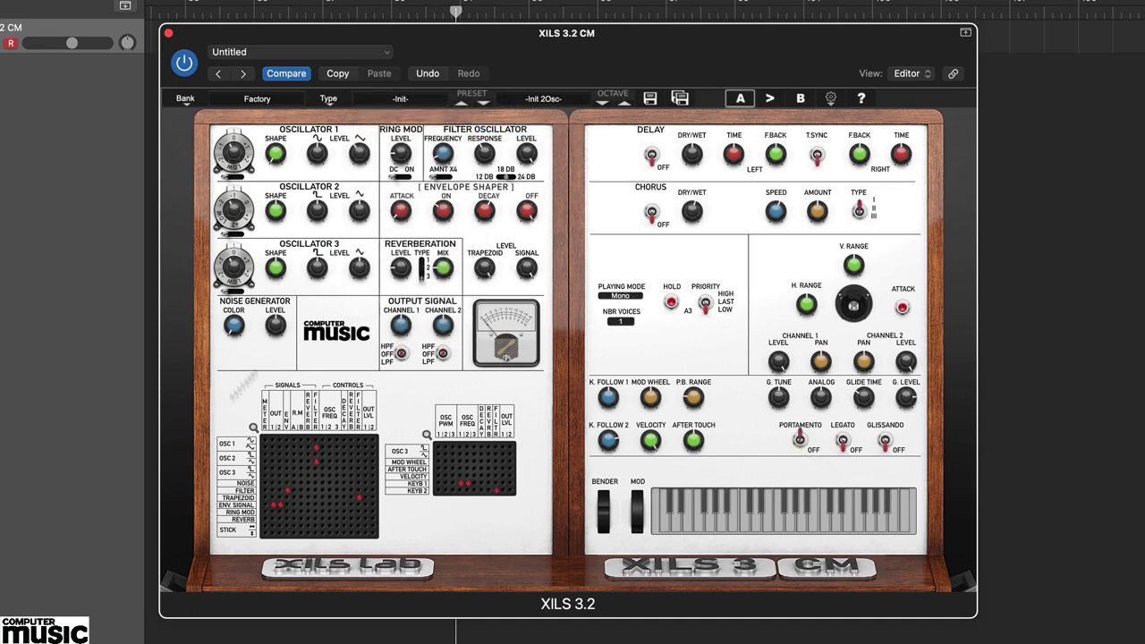
# Remove the OSC, FILTER, ENV. SIGNAL and TRAPEZOID pins and the controller matrix pins
pyautogui.click(254, 427)
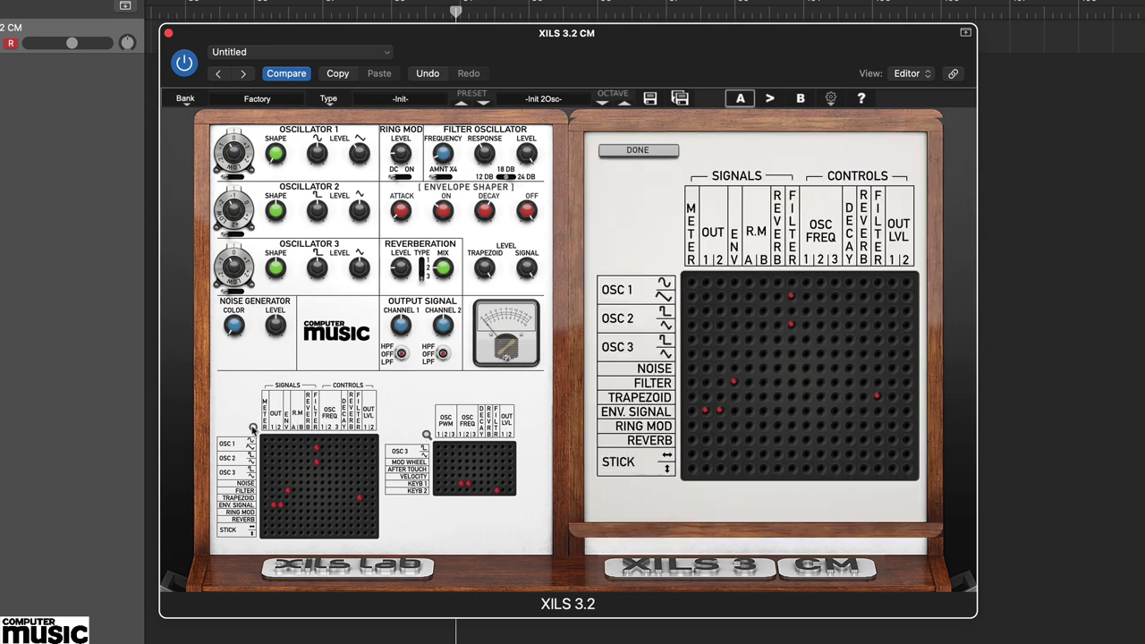
pyautogui.click(790, 296)
pyautogui.click(791, 322)
pyautogui.click(733, 382)
pyautogui.click(719, 411)
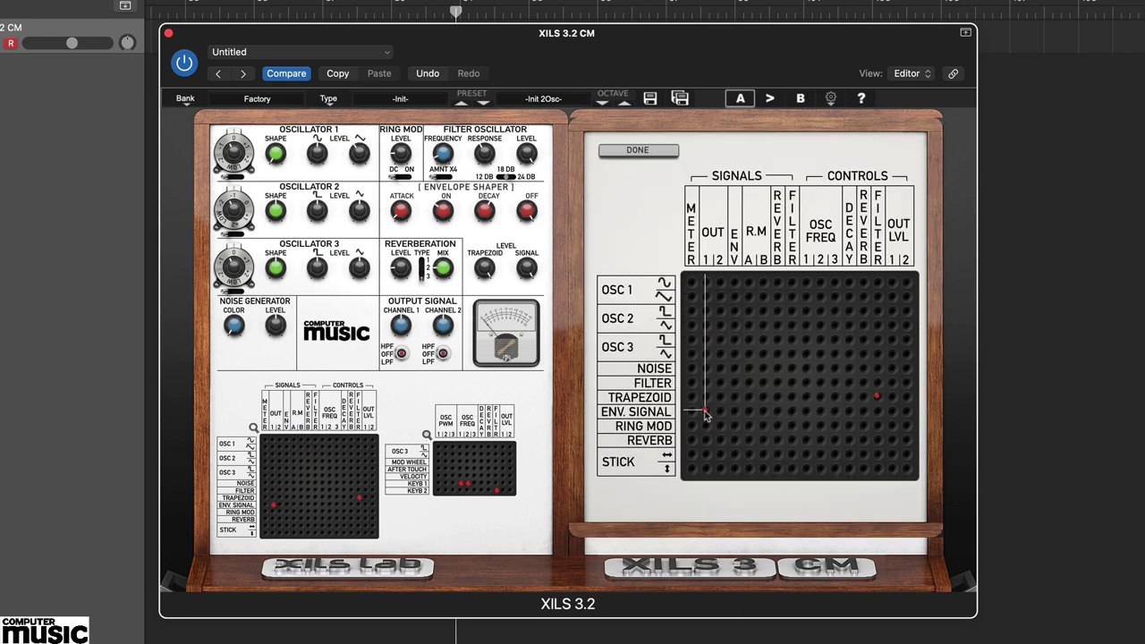
pyautogui.click(705, 410)
pyautogui.click(877, 397)
pyautogui.click(459, 484)
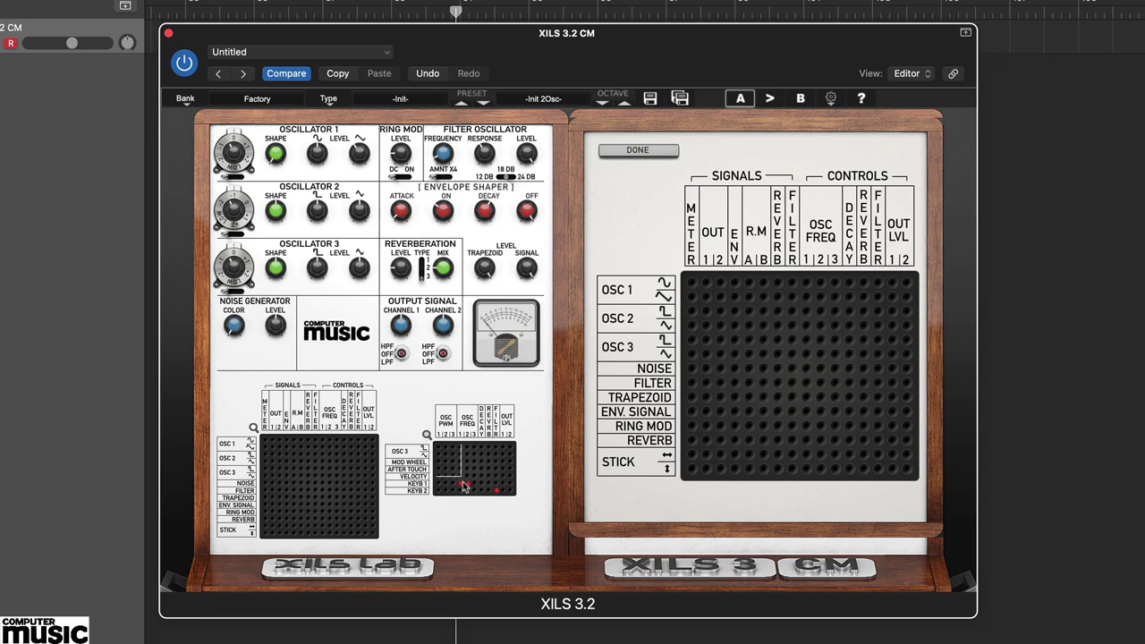
pyautogui.click(466, 484)
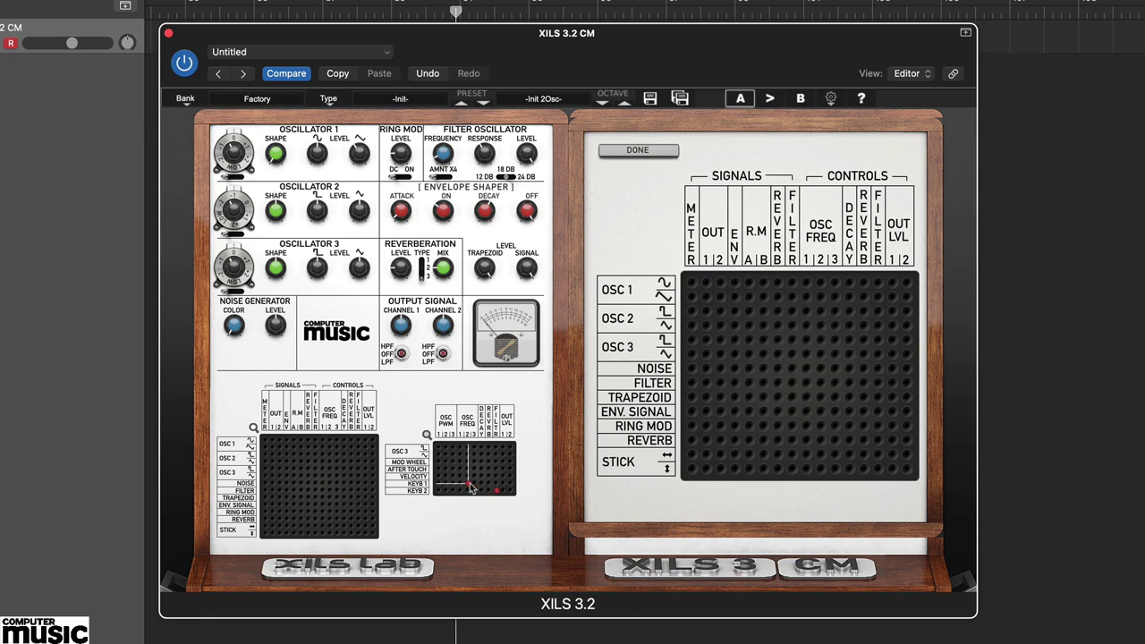
# Pin OSC 1 to METER, adjust the Oscillator 1 range, then remove the pin
pyautogui.click(254, 428)
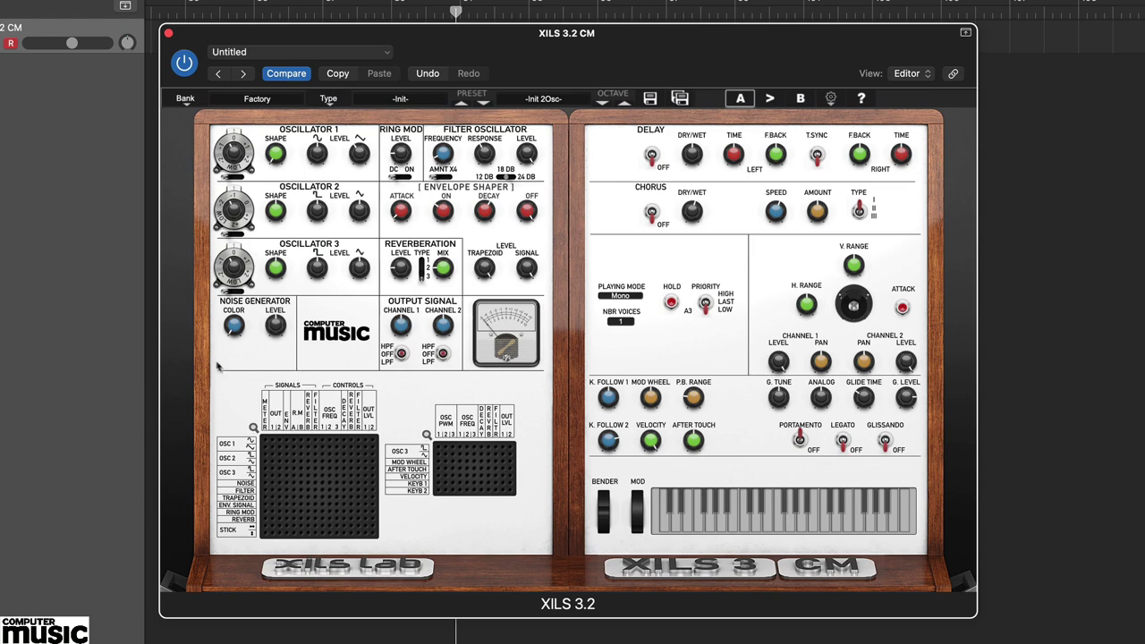
pyautogui.click(254, 430)
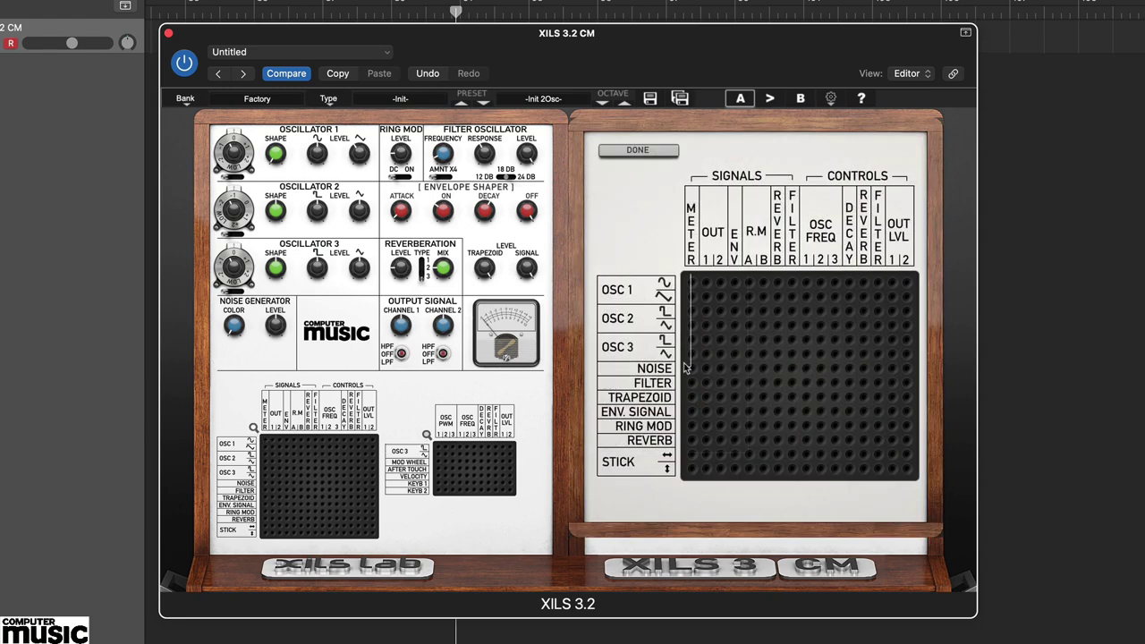
pyautogui.click(706, 283)
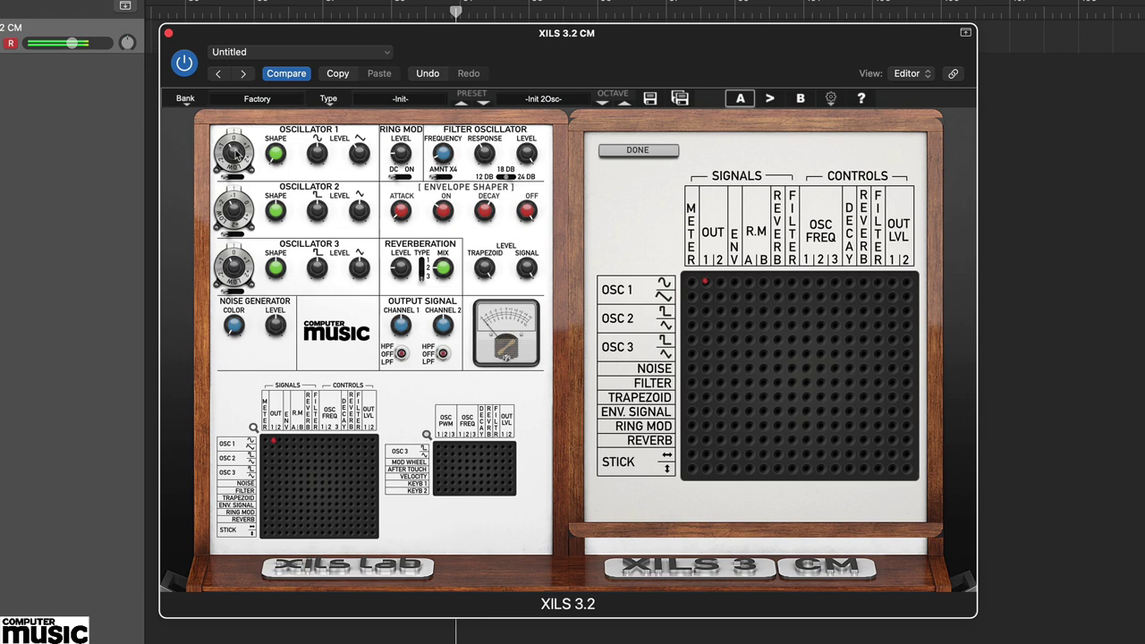
pyautogui.moveTo(245, 149); pyautogui.dragTo(245, 161)
pyautogui.click(705, 283)
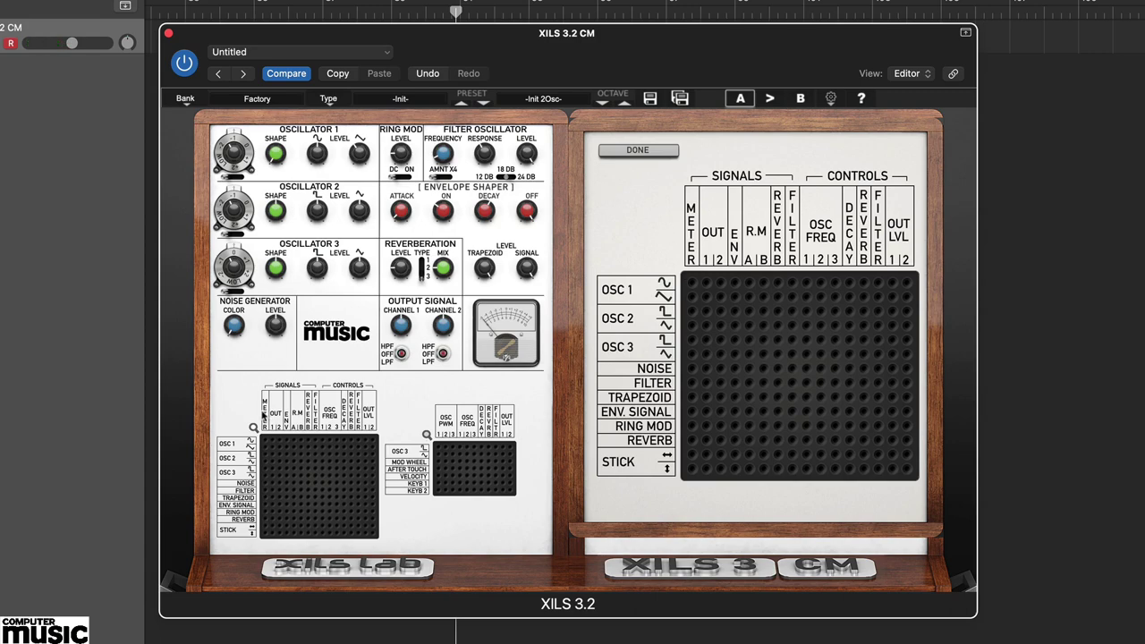
pyautogui.click(253, 427)
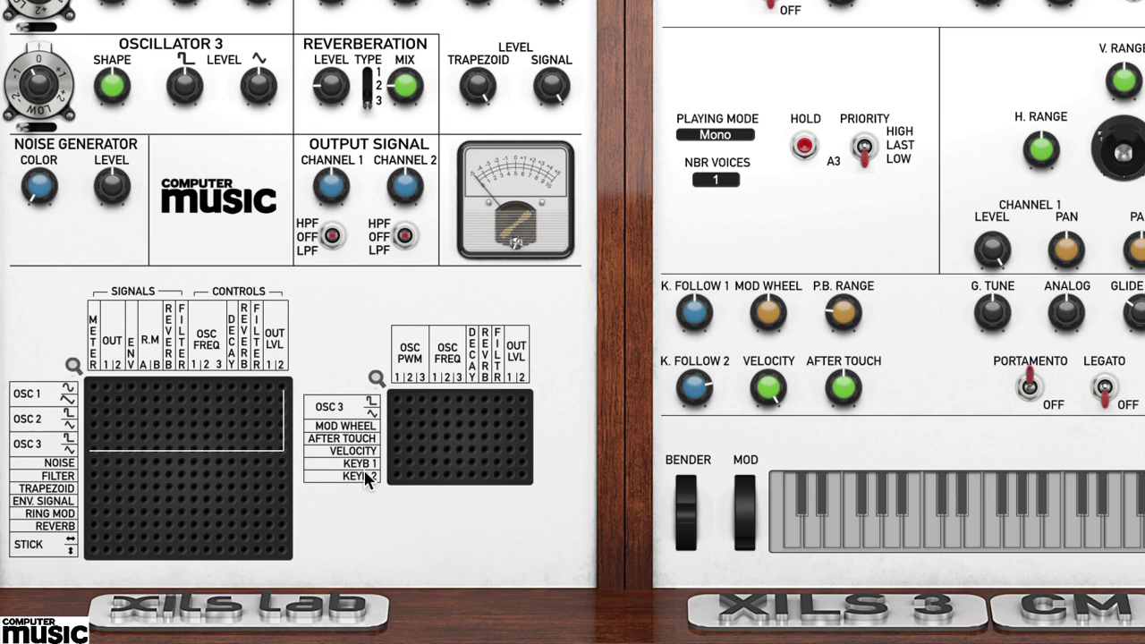
# Pin KEYB 1 to OSC FREQ 1 and OSC 1 to OUT 1, then play several notes
pyautogui.click(436, 463)
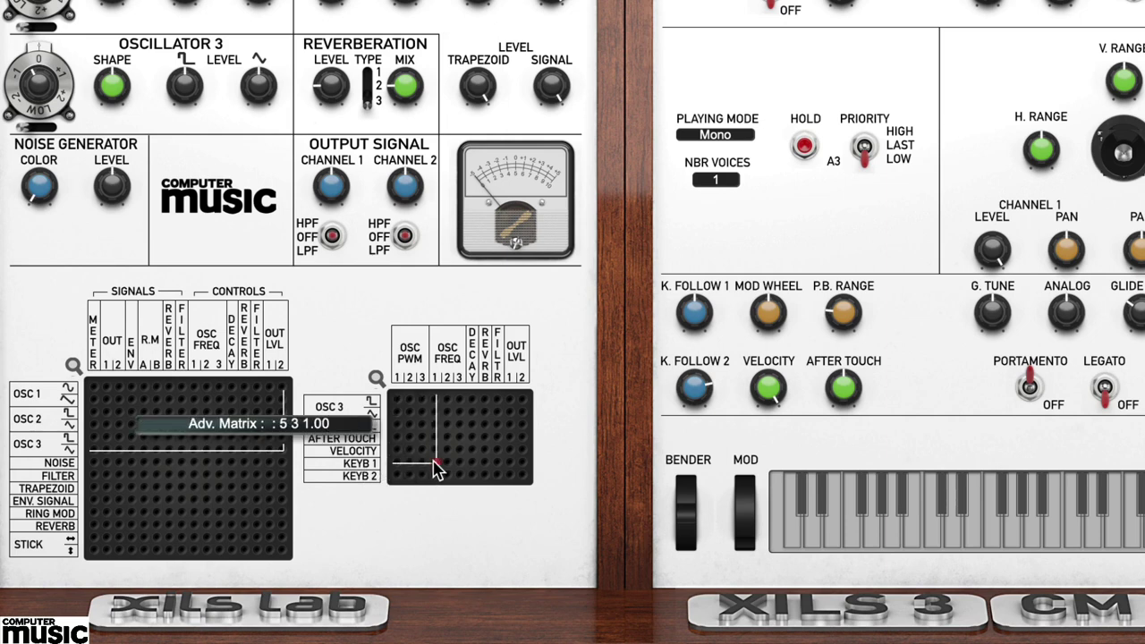
pyautogui.click(108, 389)
pyautogui.click(955, 537)
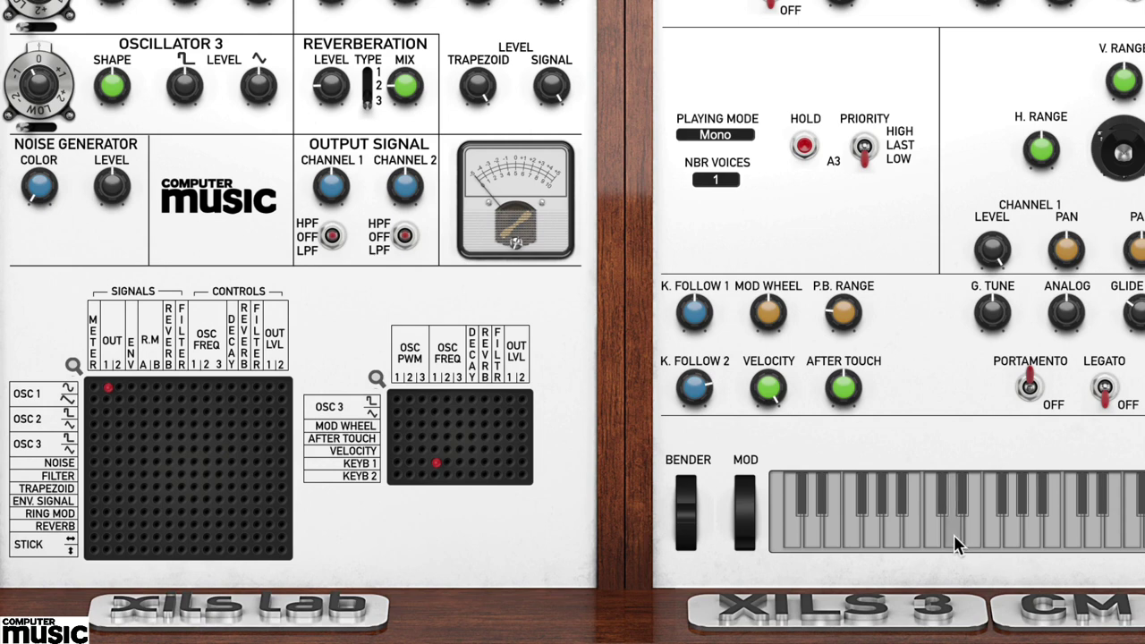
pyautogui.click(1114, 532)
pyautogui.click(997, 534)
pyautogui.click(953, 533)
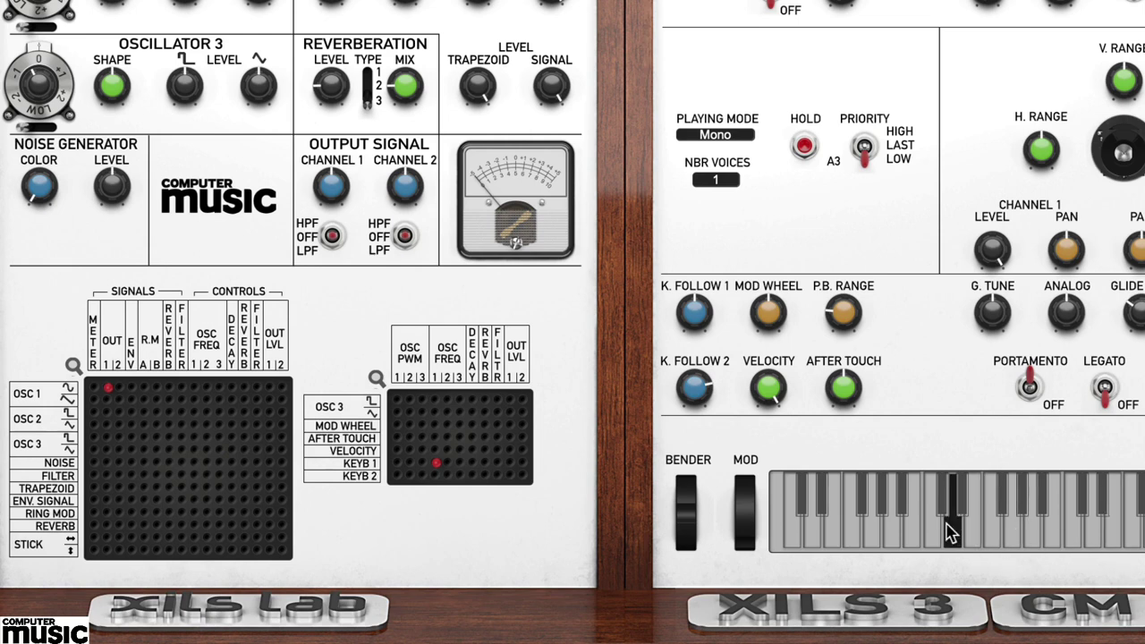
pyautogui.click(889, 533)
pyautogui.click(872, 534)
# Play three more low notes on the on-screen keyboard
pyautogui.click(840, 535)
pyautogui.click(823, 535)
pyautogui.click(828, 535)
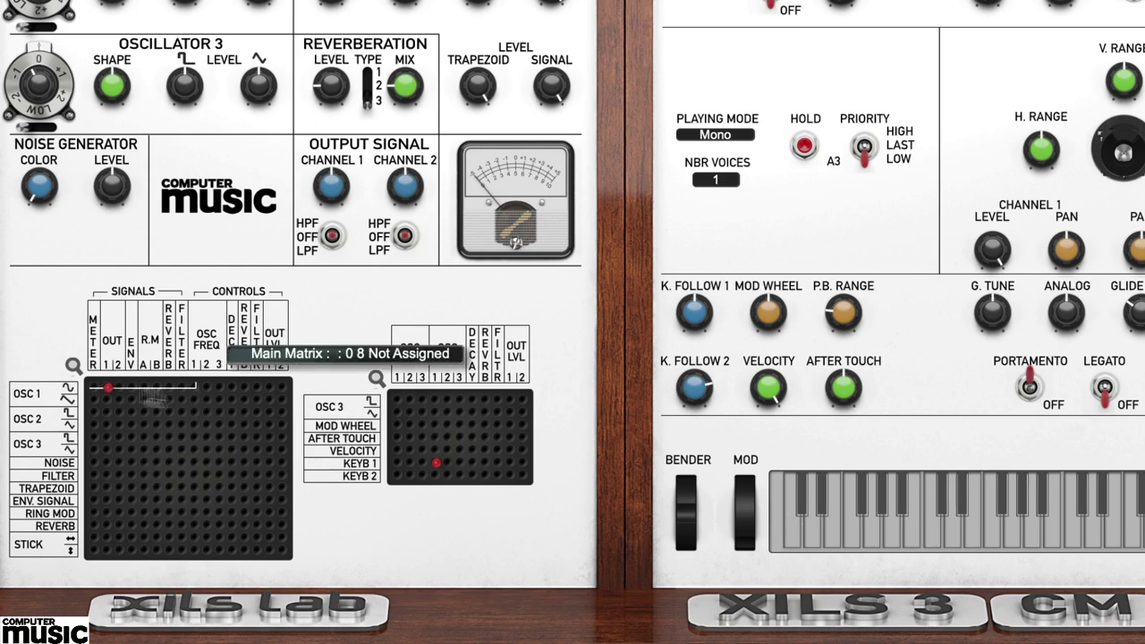
# Pin FILTER to ENV and ENV SIGNAL to OUT 1 and OUT 2, restoring KEYB 1→OSC FREQ 1
pyautogui.click(437, 465)
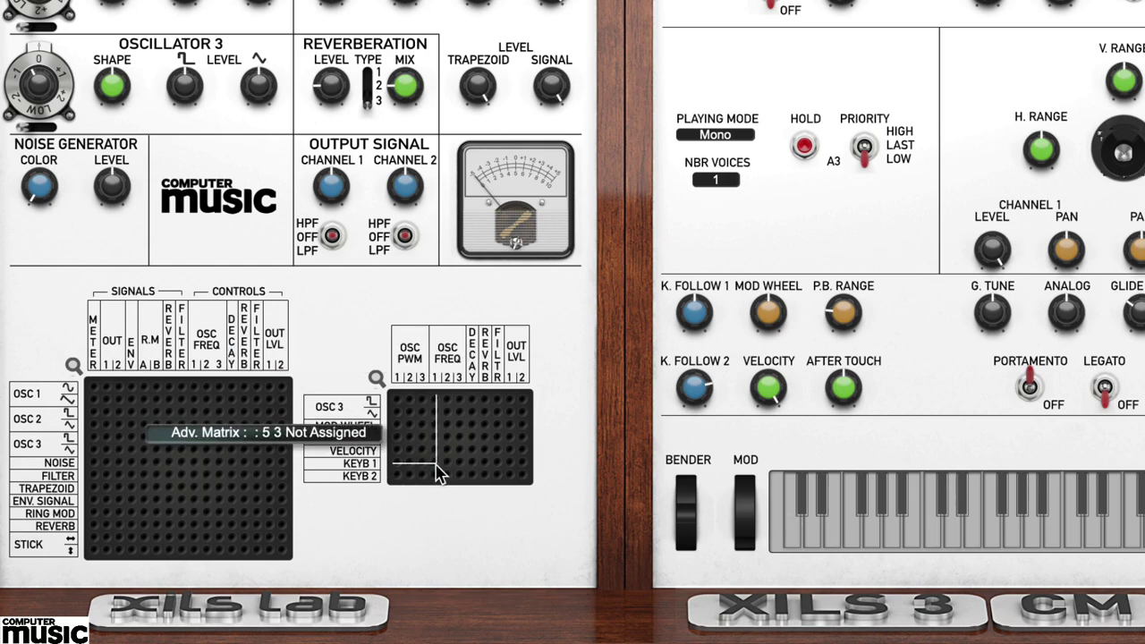
pyautogui.click(171, 389)
pyautogui.click(172, 391)
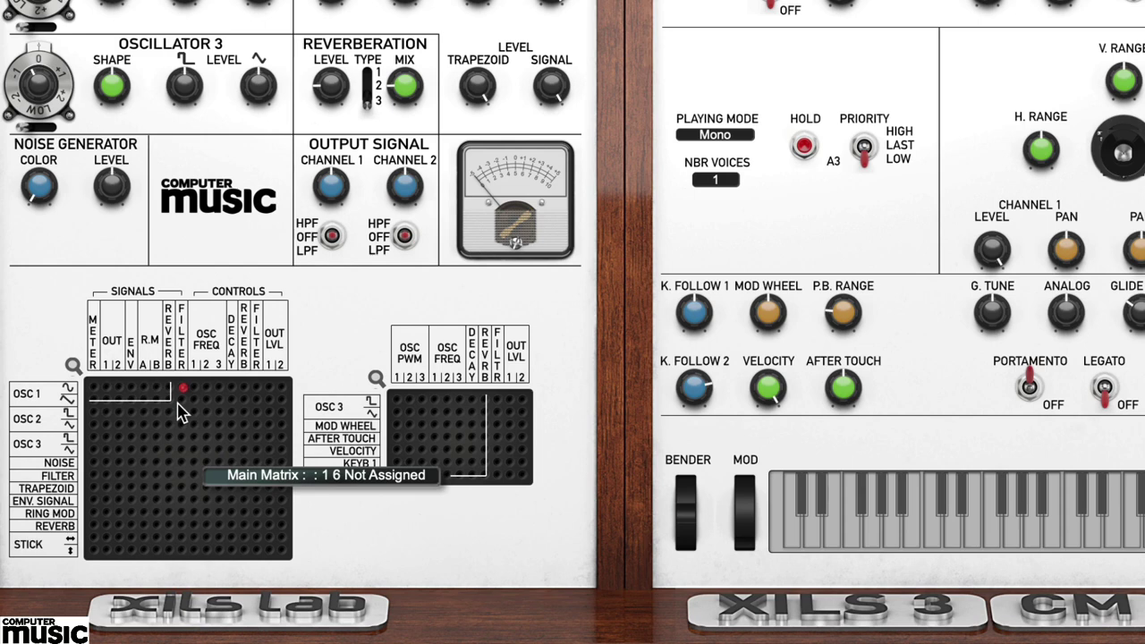
pyautogui.click(134, 475)
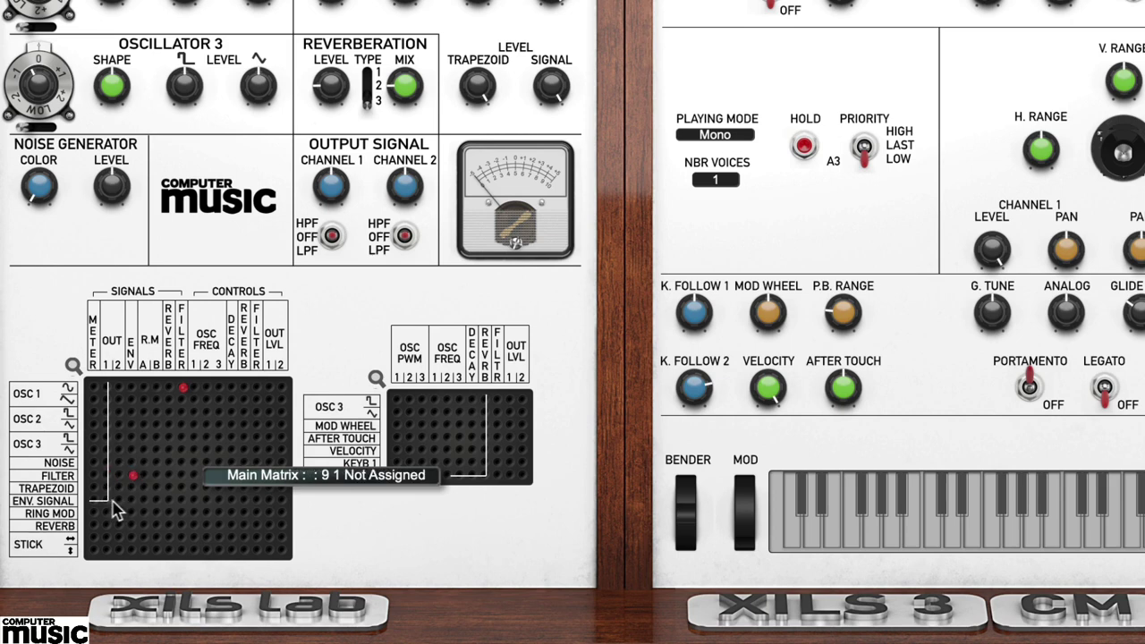
pyautogui.click(109, 501)
pyautogui.click(119, 502)
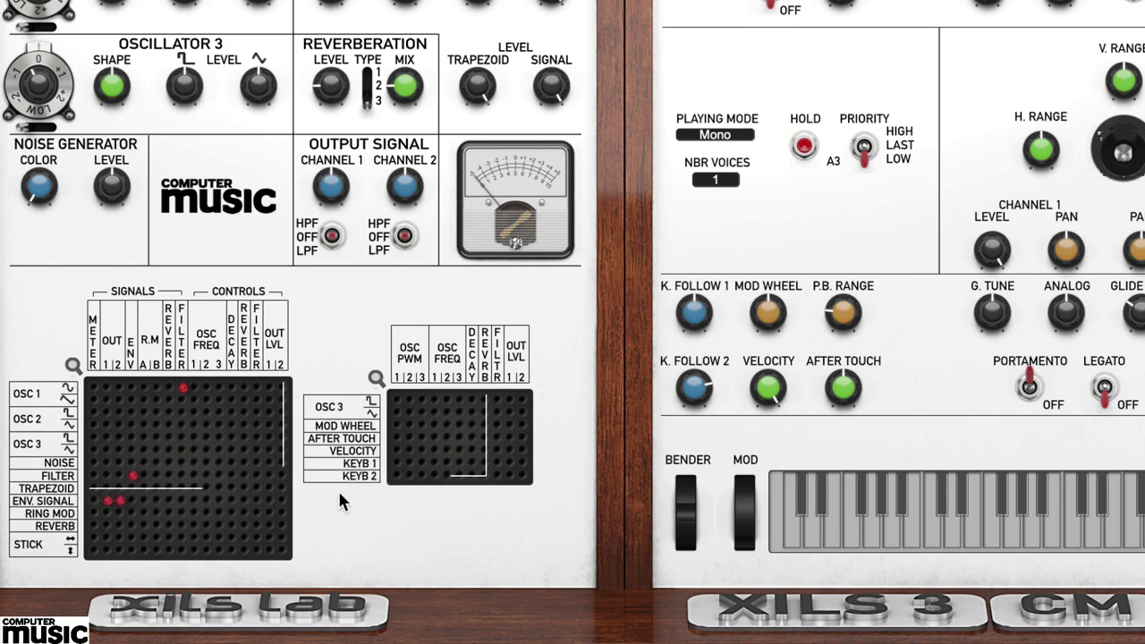
pyautogui.click(437, 465)
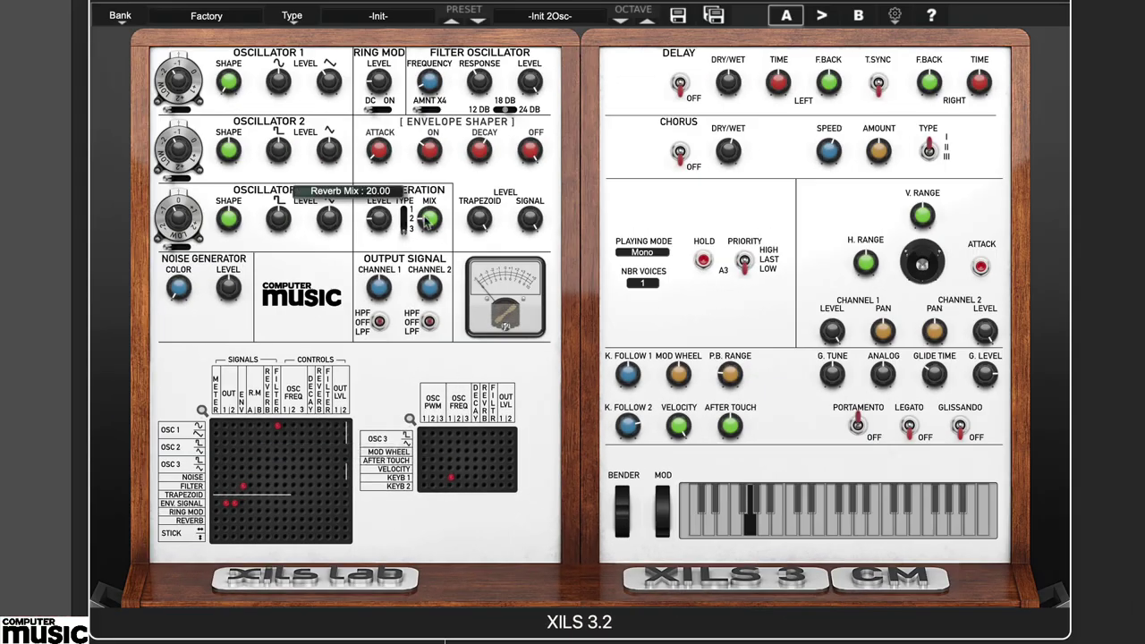
# Set filter frequency to 925 Hz, keep the envelope in Shaper mode, and set Decay to 42 ms
pyautogui.moveTo(438, 52)
pyautogui.mouseDown()
pyautogui.moveTo(433, 0)
pyautogui.moveTo(432, 66)
pyautogui.mouseUp()
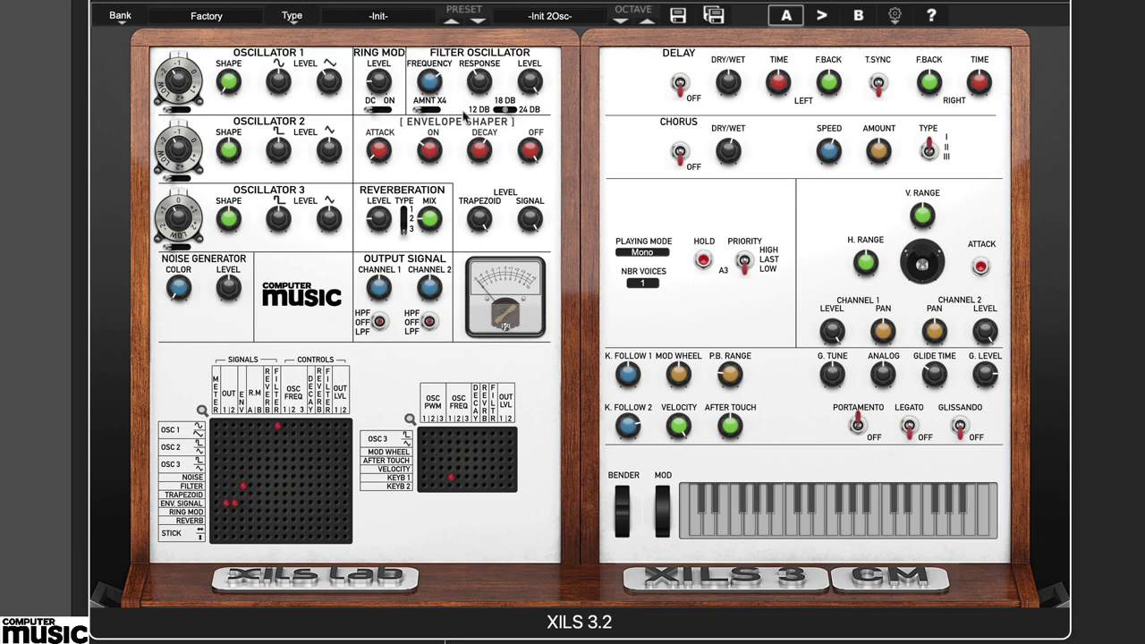
pyautogui.click(464, 123)
pyautogui.click(466, 124)
pyautogui.moveTo(481, 146); pyautogui.dragTo(476, 190)
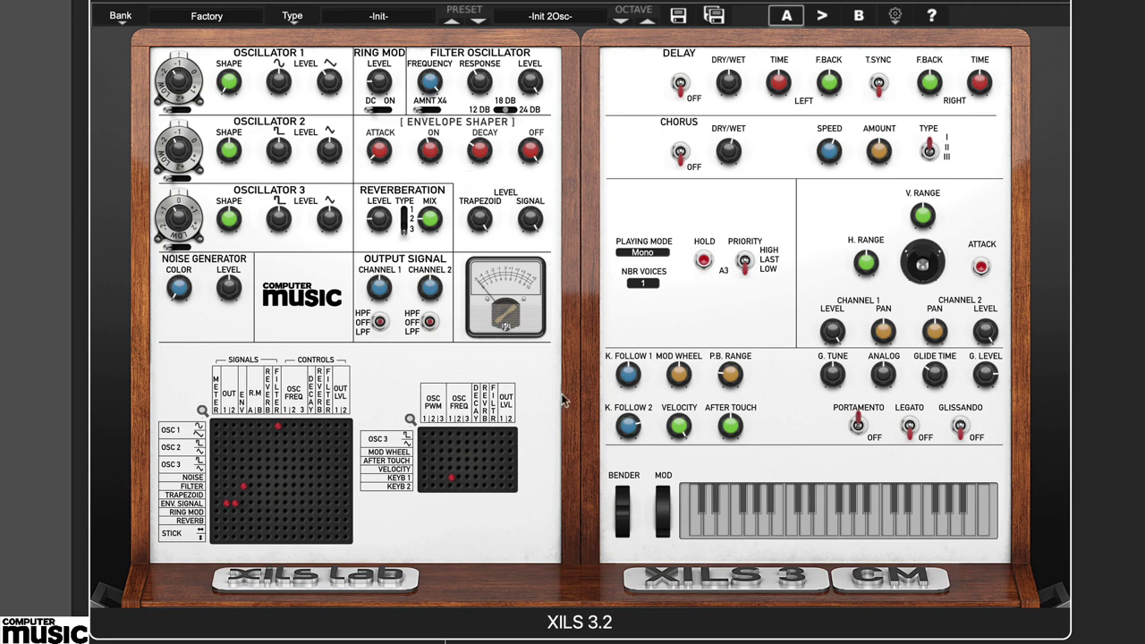
# Add two adjacent new routing pins in the controller matrix
pyautogui.click(504, 469)
pyautogui.click(511, 468)
# Load PA EtherChurch CD from the Pad preset category
pyautogui.click(393, 17)
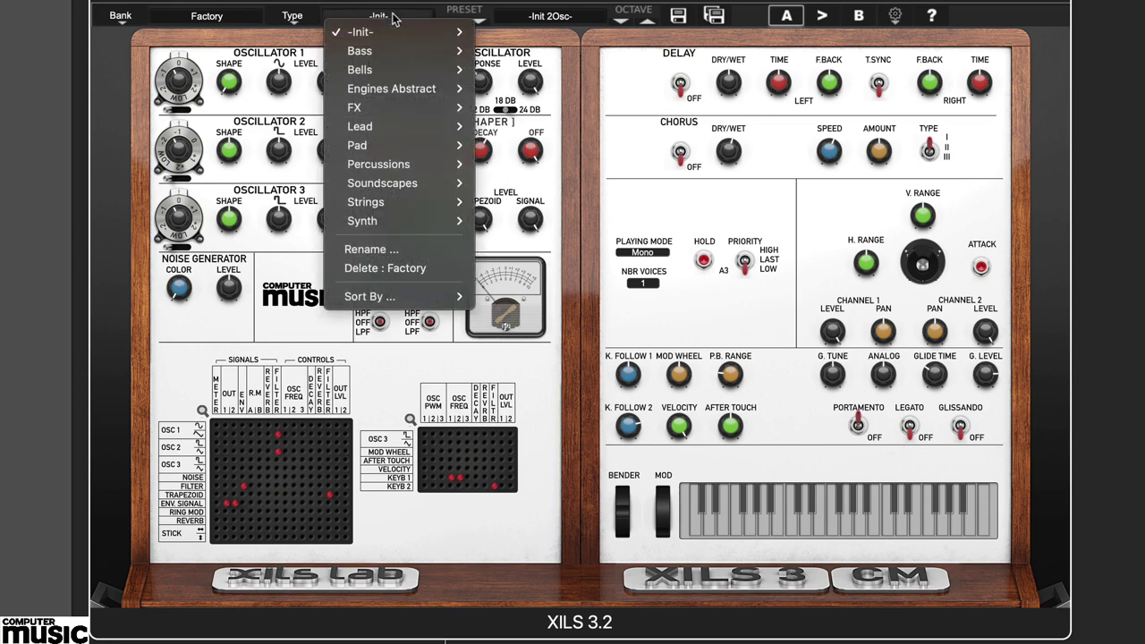
pyautogui.moveTo(413, 149)
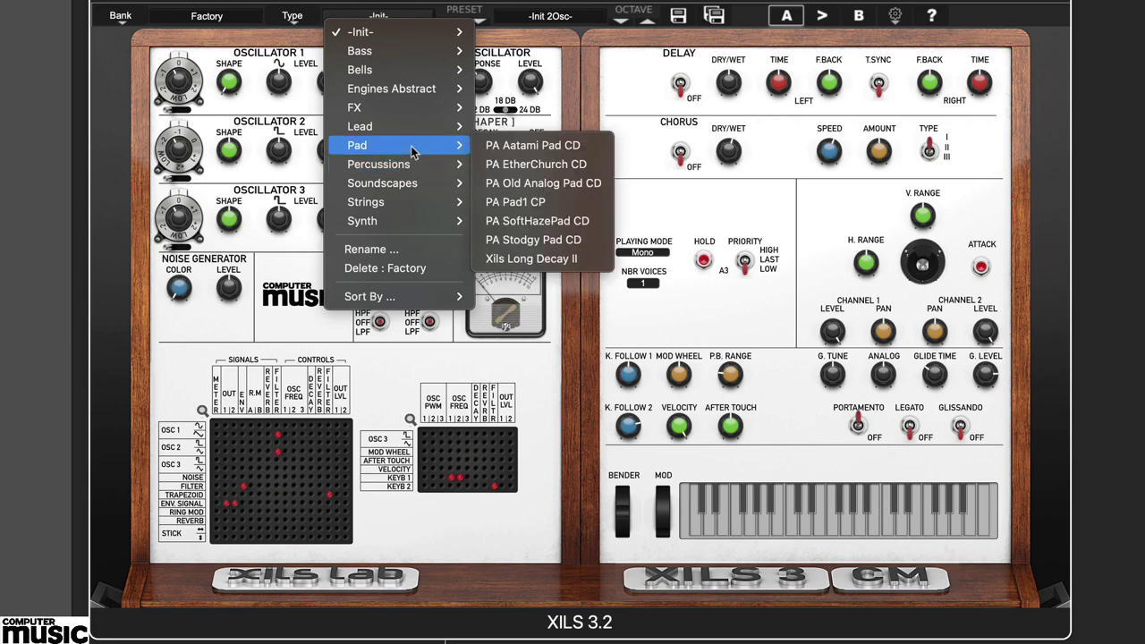
pyautogui.click(560, 170)
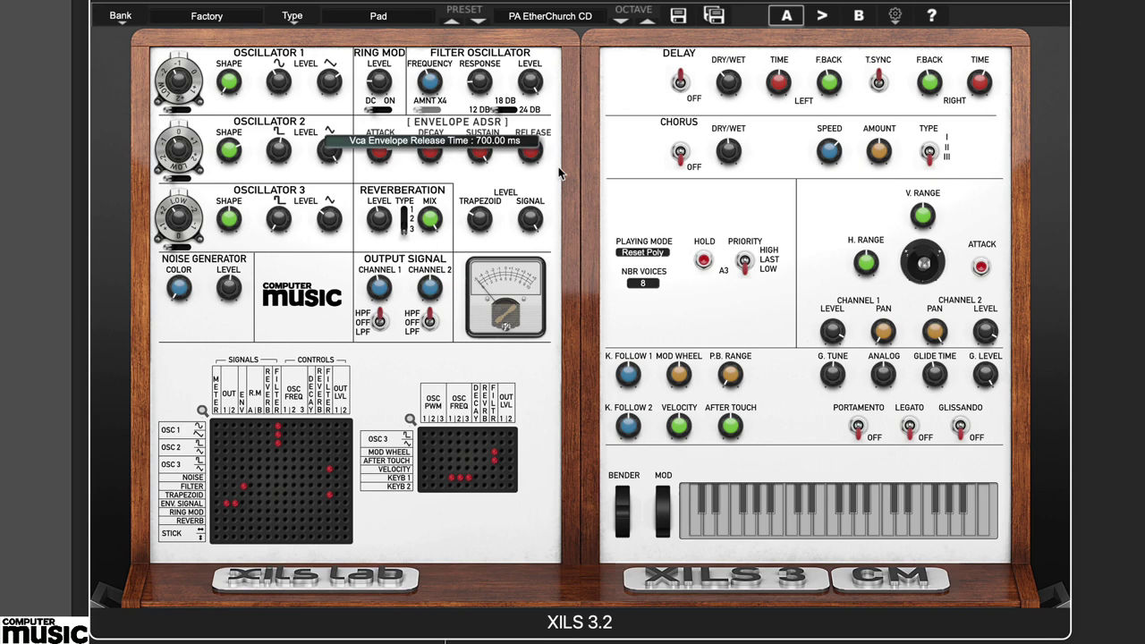
# Pin STICK ↔ to FILTER and STICK ↕ to OSC FREQ in the enlarged matrix
pyautogui.click(202, 410)
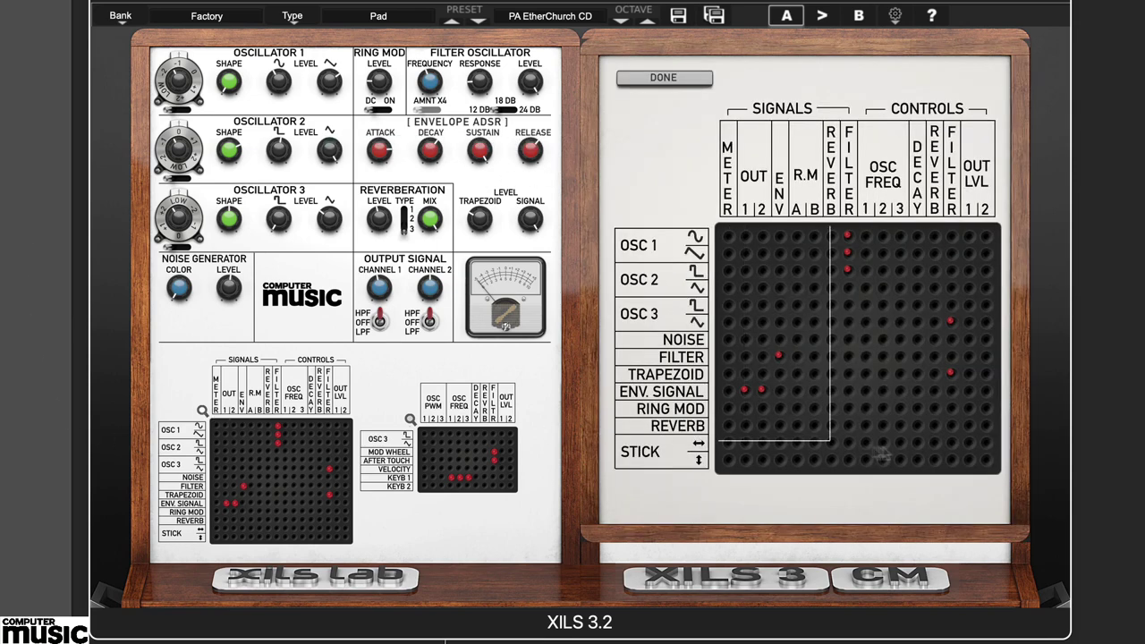
pyautogui.click(950, 442)
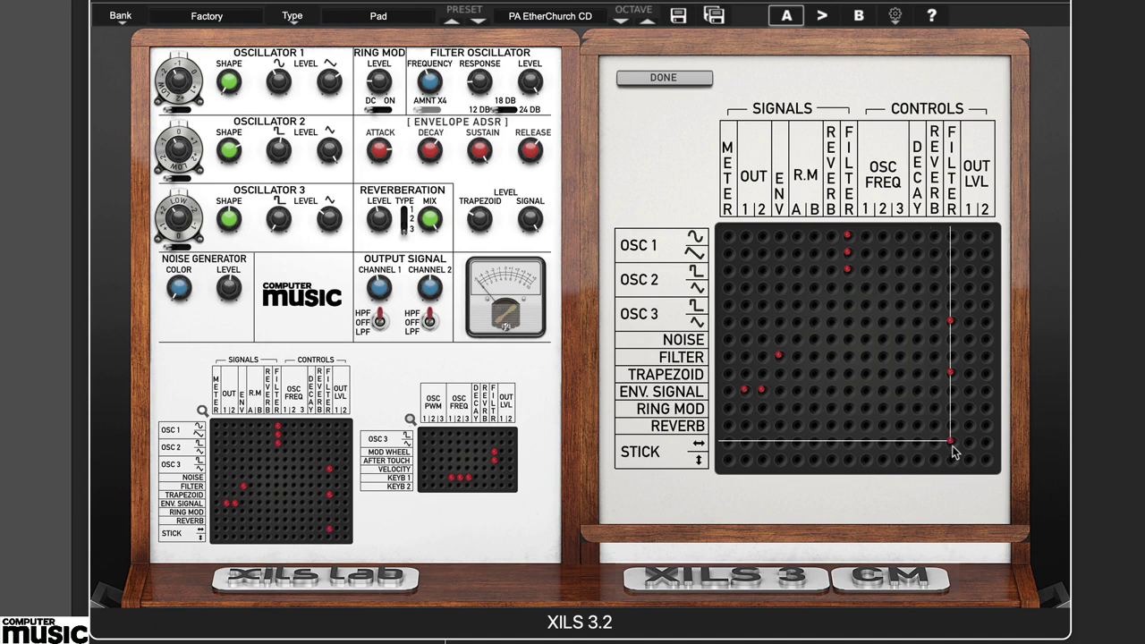
pyautogui.click(871, 461)
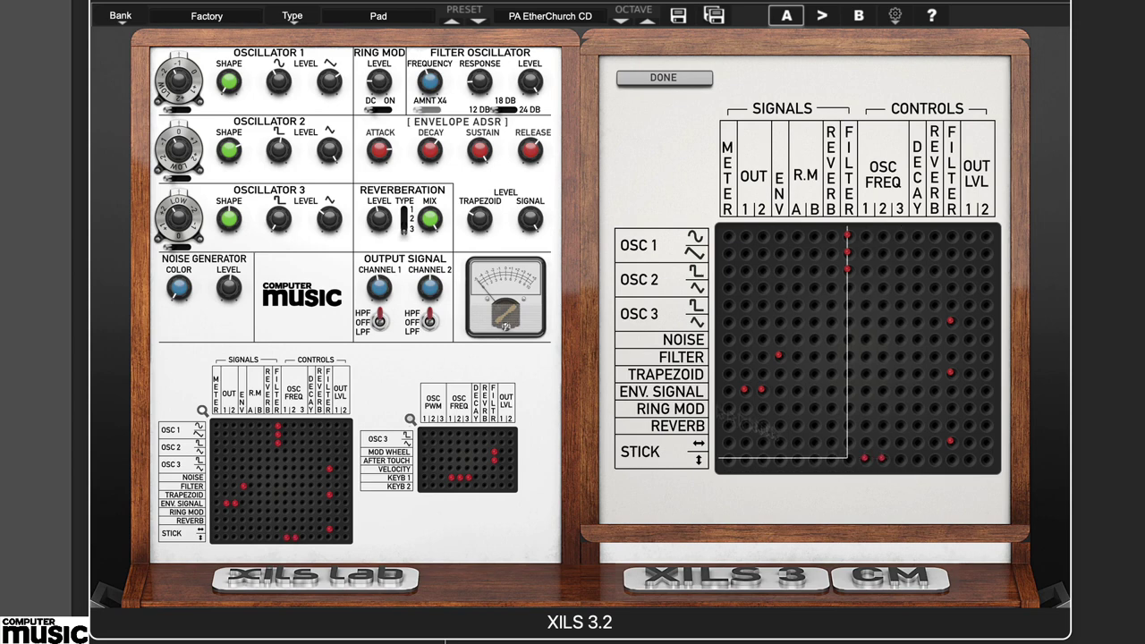
pyautogui.click(202, 411)
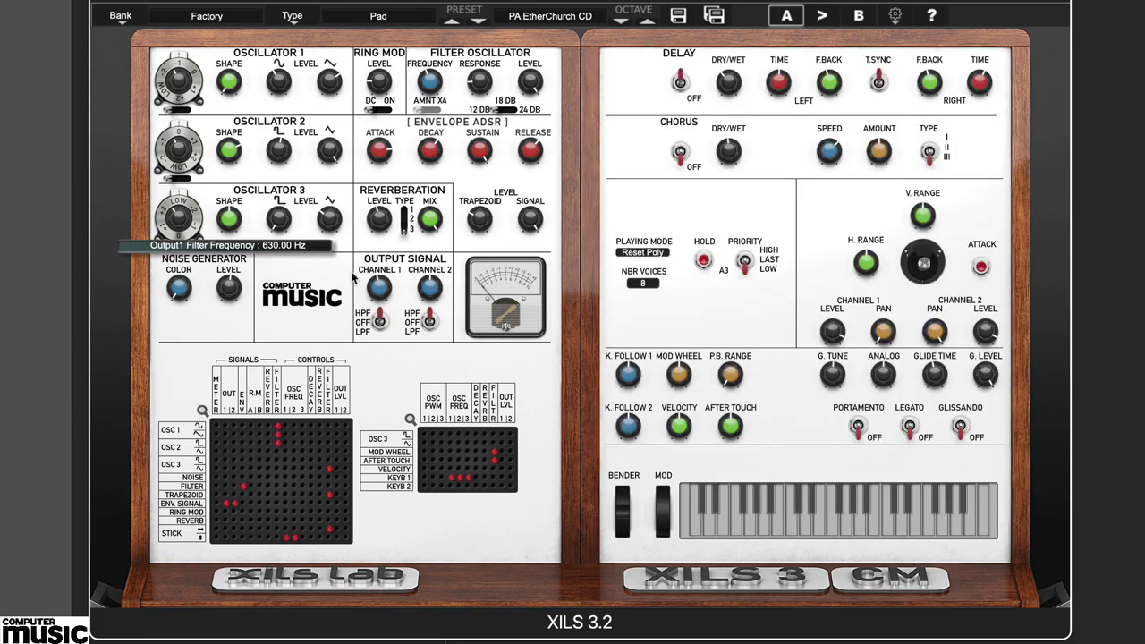